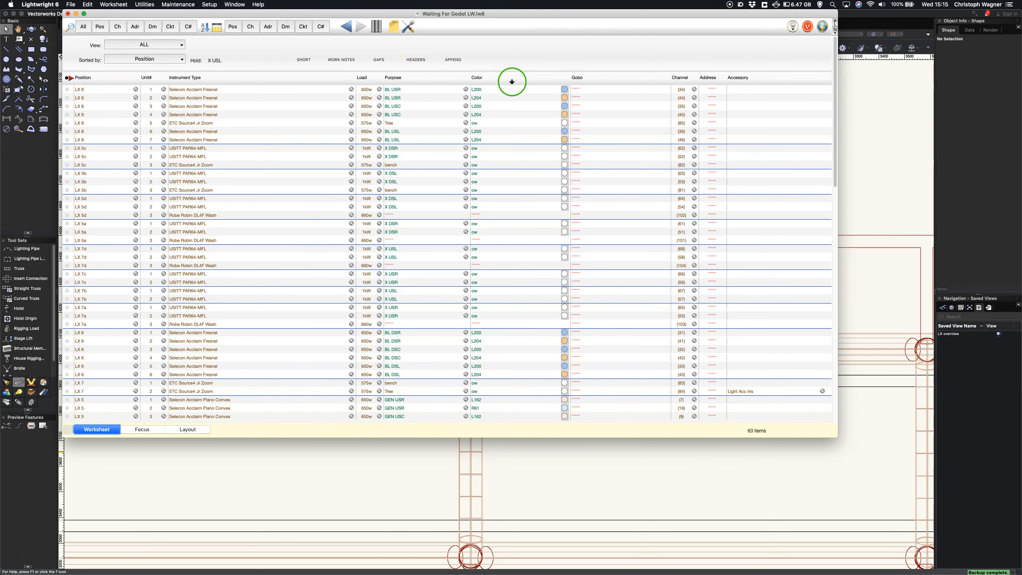
# - Review the stock inventory sharing options in the Vectorworks data exchange setup and accept them
pyautogui.click(807, 28)
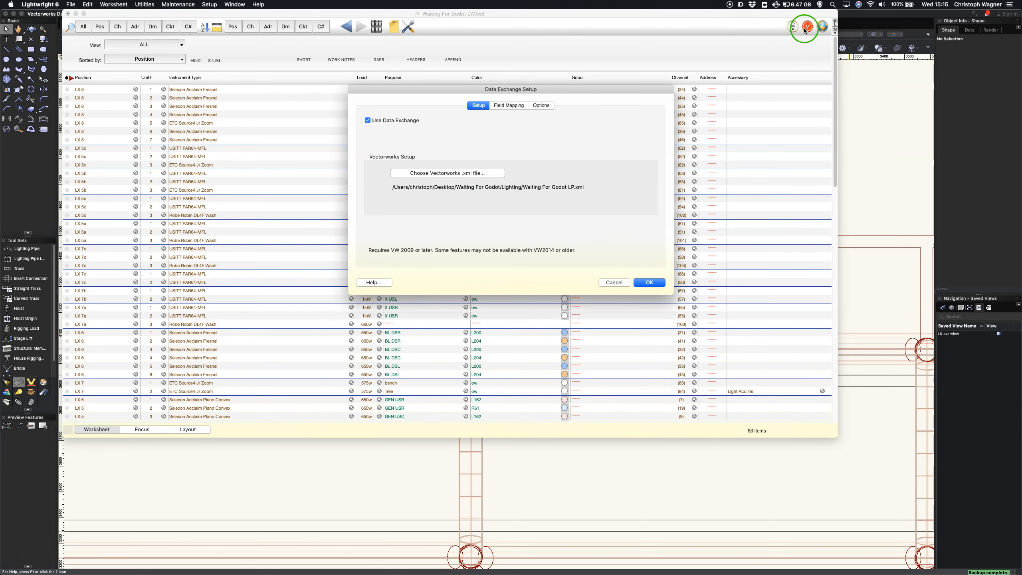
pyautogui.click(538, 107)
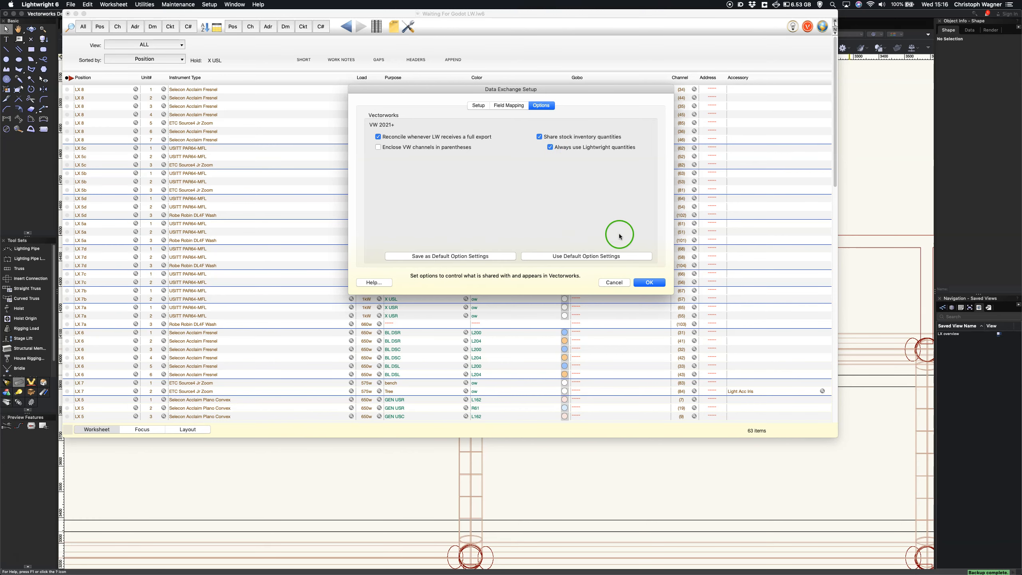
pyautogui.click(646, 282)
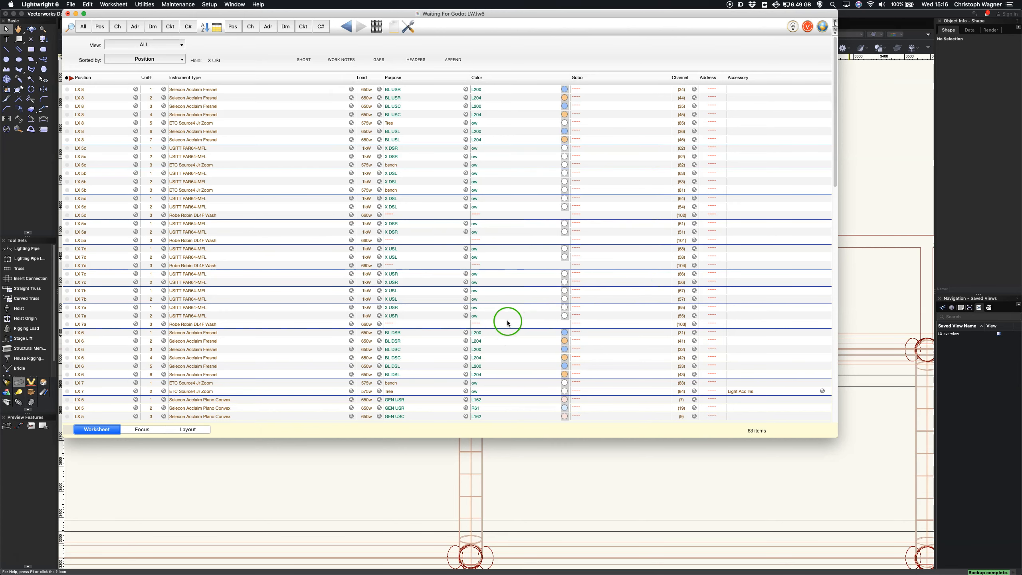
# - Switch to Vectorworks and review the instrument quantities in the Spotlight Lighting Inventory Setup
pyautogui.click(397, 458)
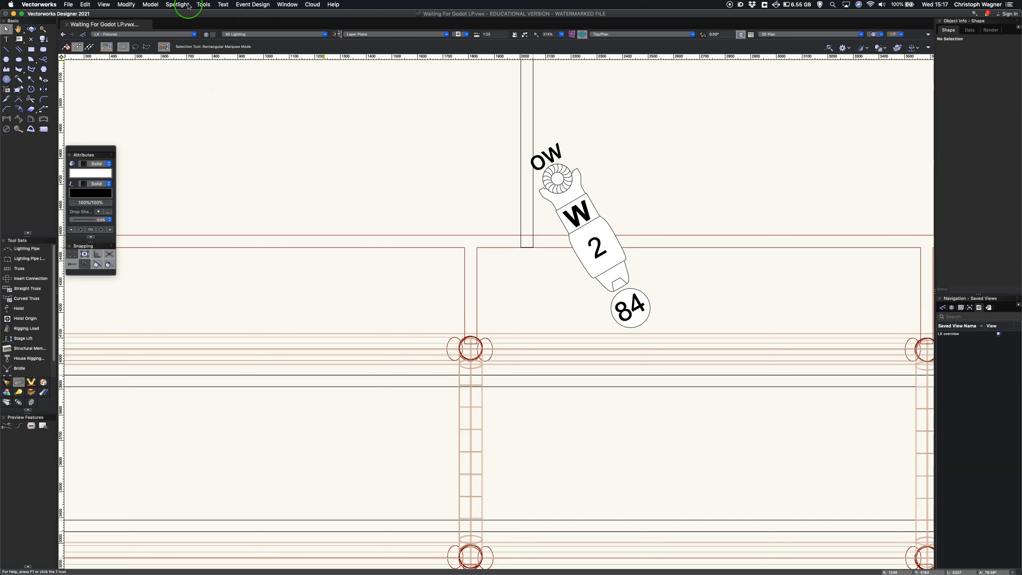
pyautogui.click(188, 5)
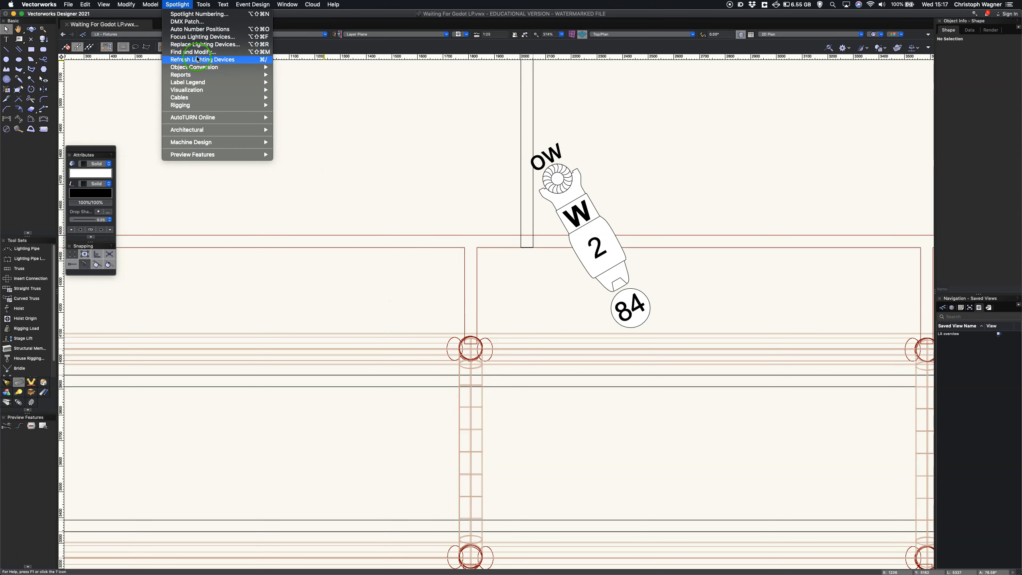
pyautogui.click(196, 76)
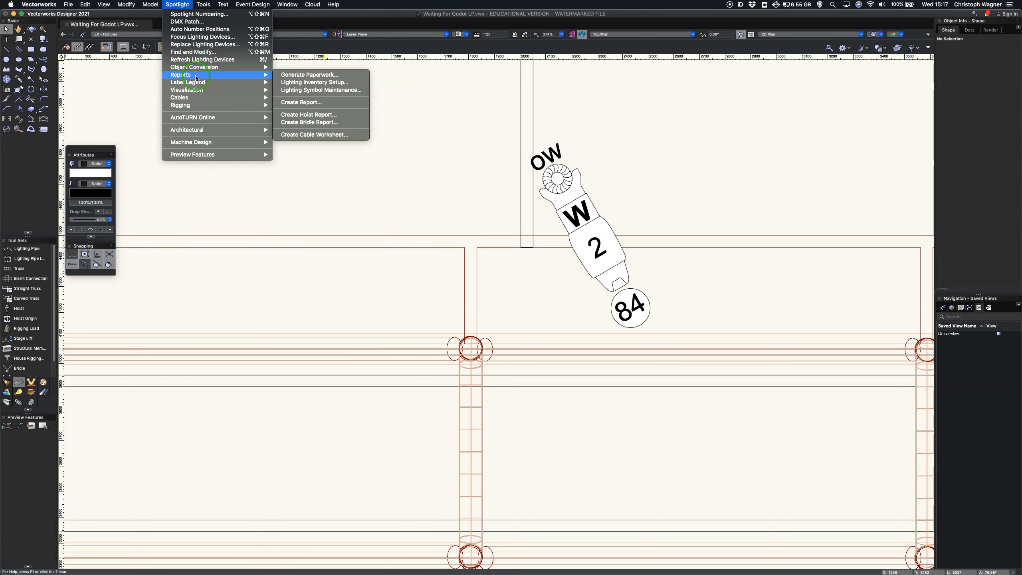
pyautogui.click(303, 82)
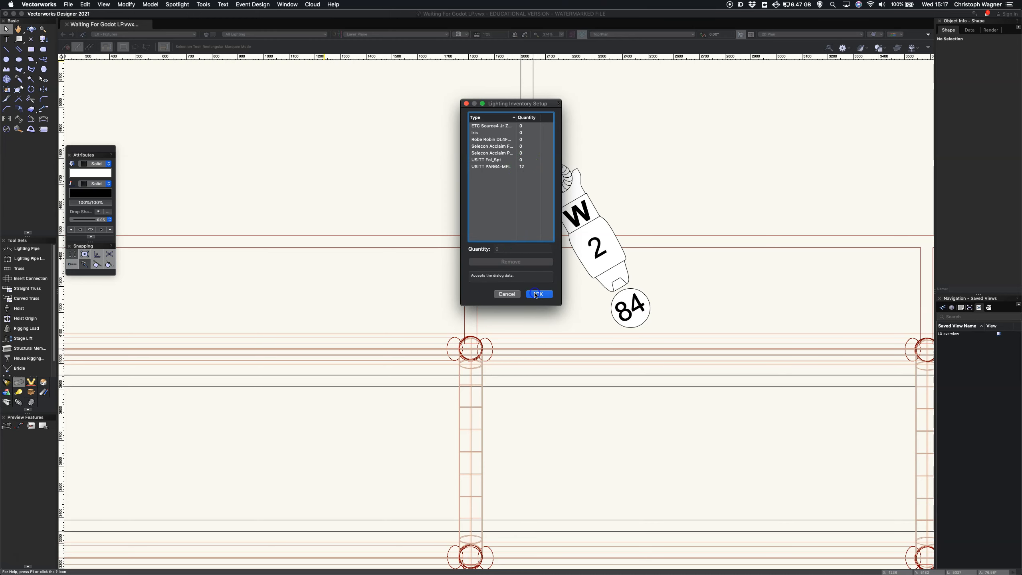
pyautogui.click(536, 294)
# - In Lightwright's instrument type list, set stock quantities: ETC Source4 Jr Zoom 8, Selecon Acclaim Fresnel 22, Selecon Acclaim Plano Convex 26, Robe Robin DL4F Wash 4
pyautogui.press('super+Tab')
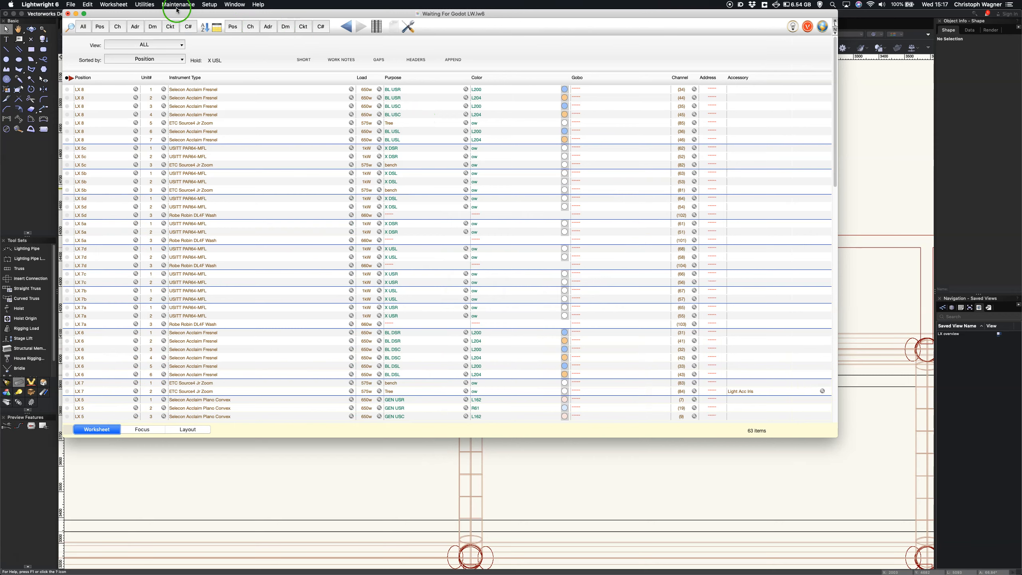
pyautogui.click(177, 5)
pyautogui.click(182, 14)
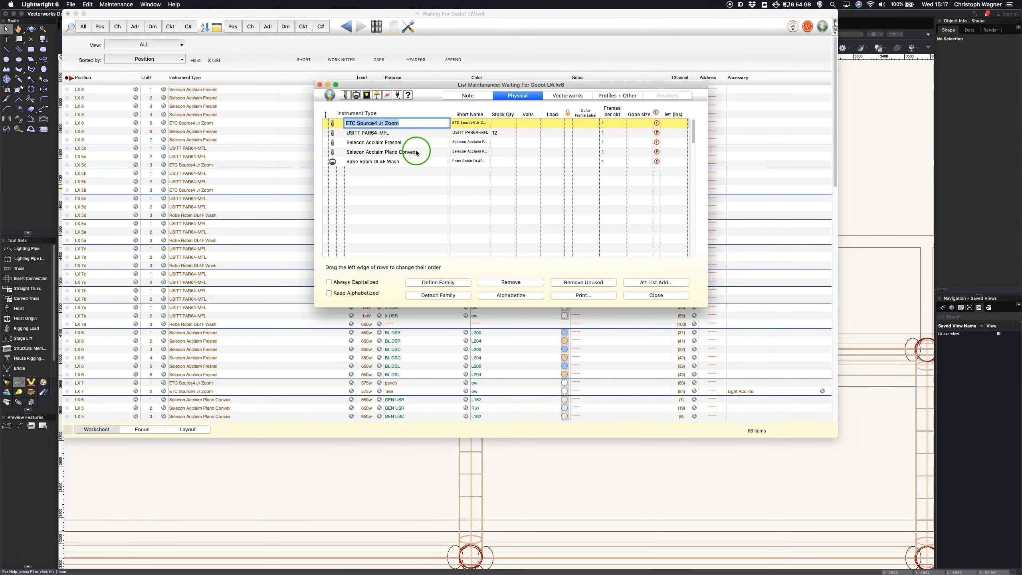
pyautogui.click(503, 124)
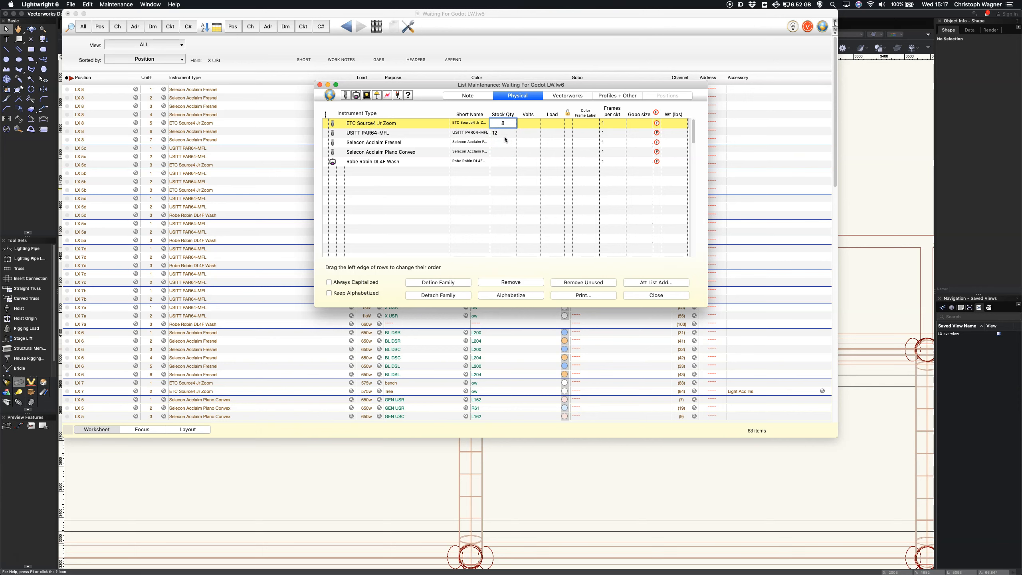
pyautogui.click(505, 136)
pyautogui.click(502, 142)
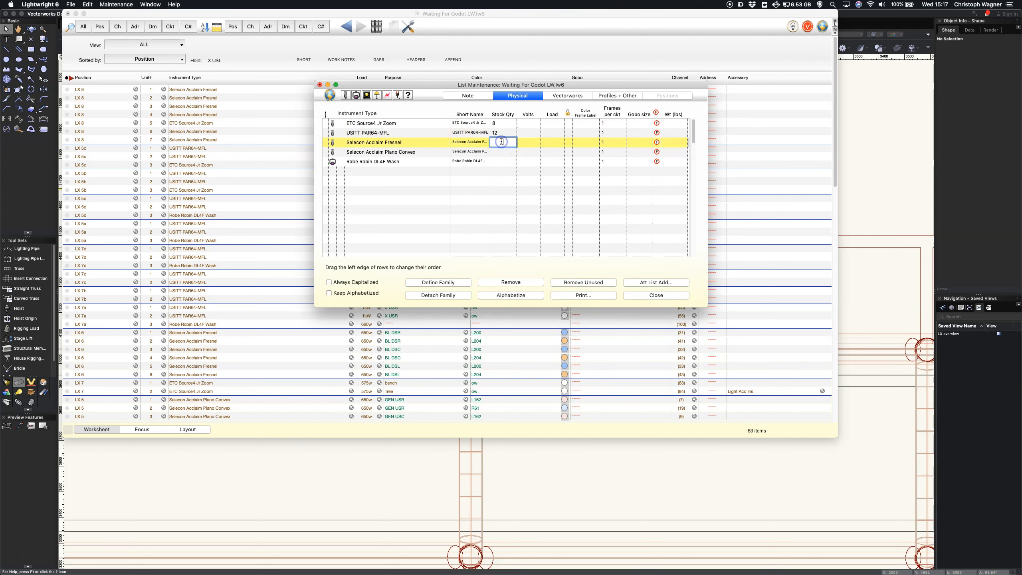
pyautogui.write('22')
pyautogui.press('Return')
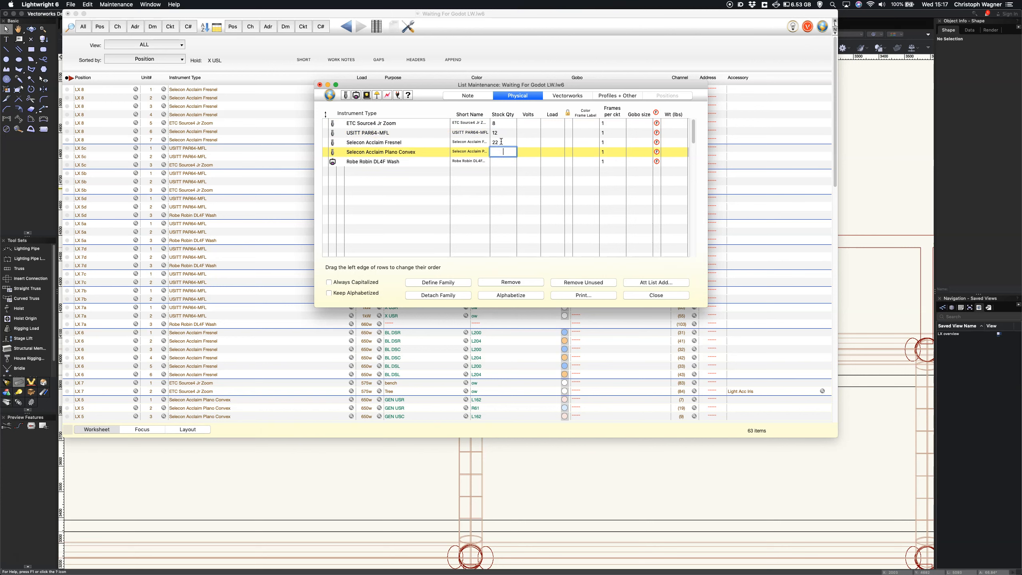
pyautogui.press('Return')
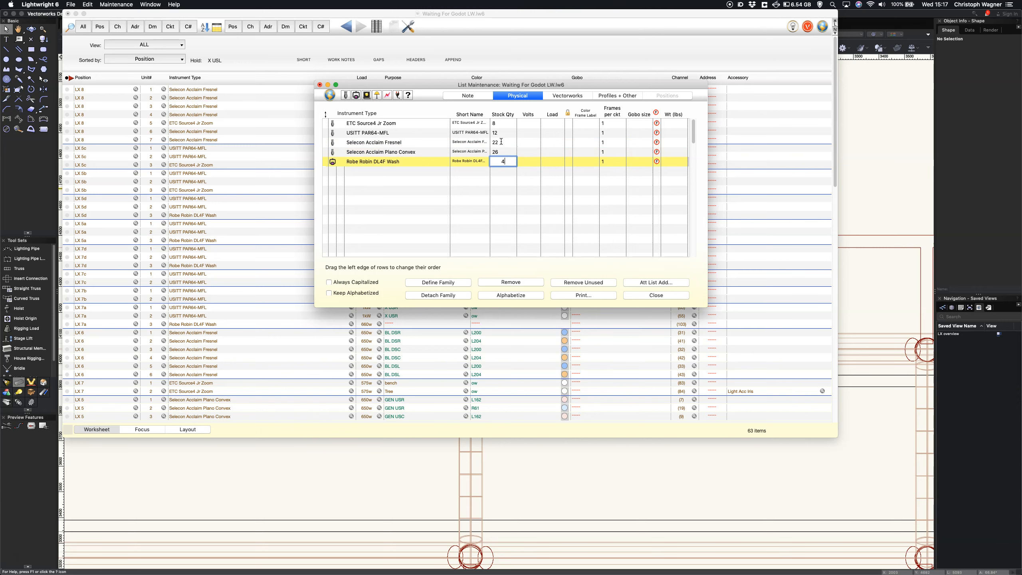
pyautogui.press('Return')
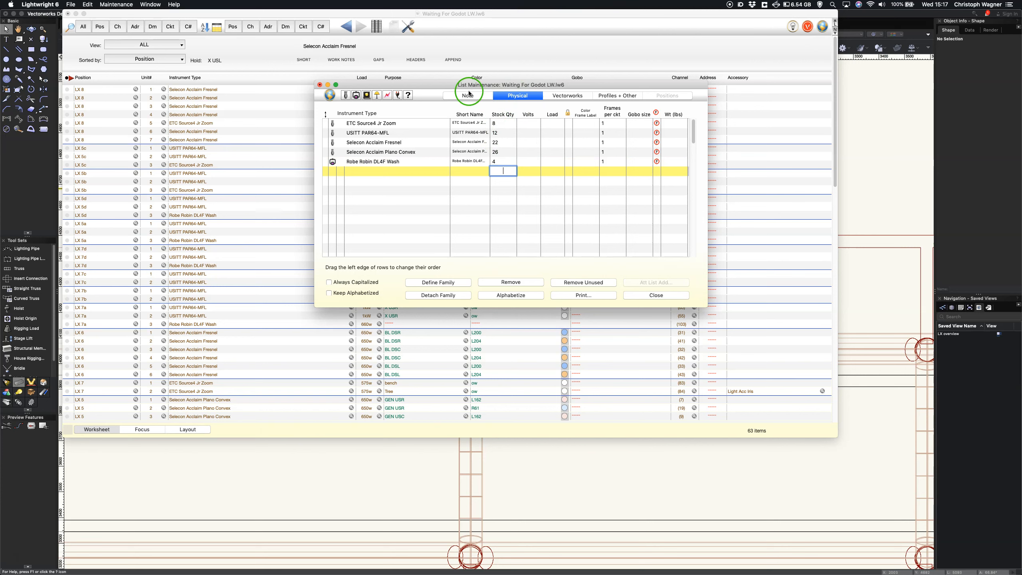
pyautogui.click(652, 295)
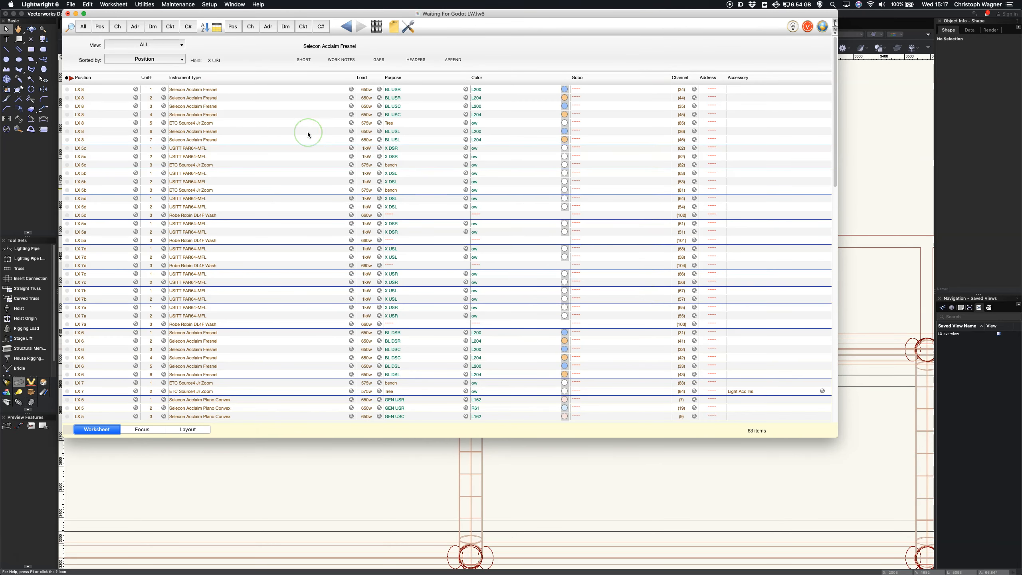
# - Switch to Vectorworks and check whether the Lighting Inventory Setup has received the stock quantities entered in Lightwright
pyautogui.press('super+Tab')
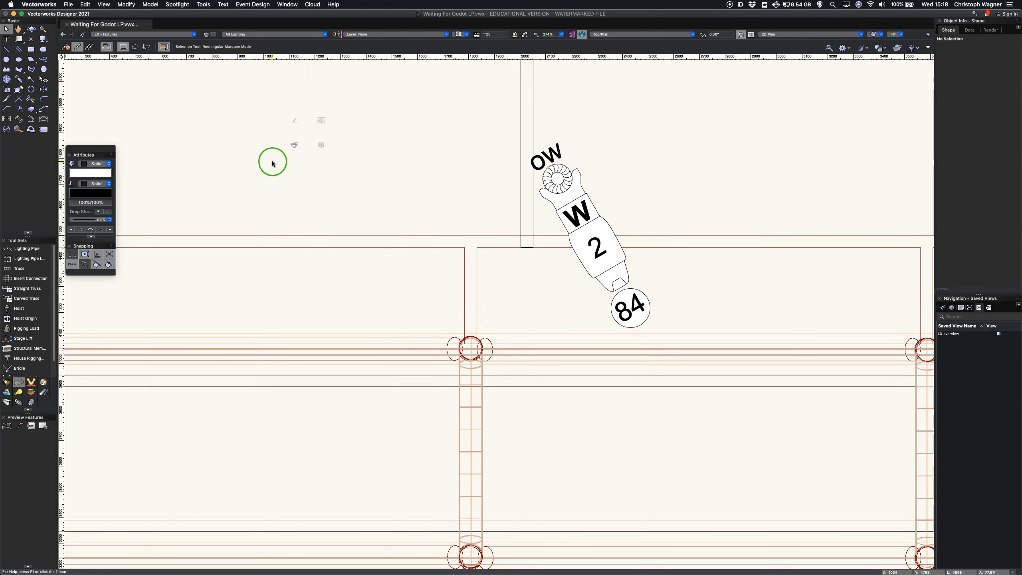
pyautogui.click(183, 8)
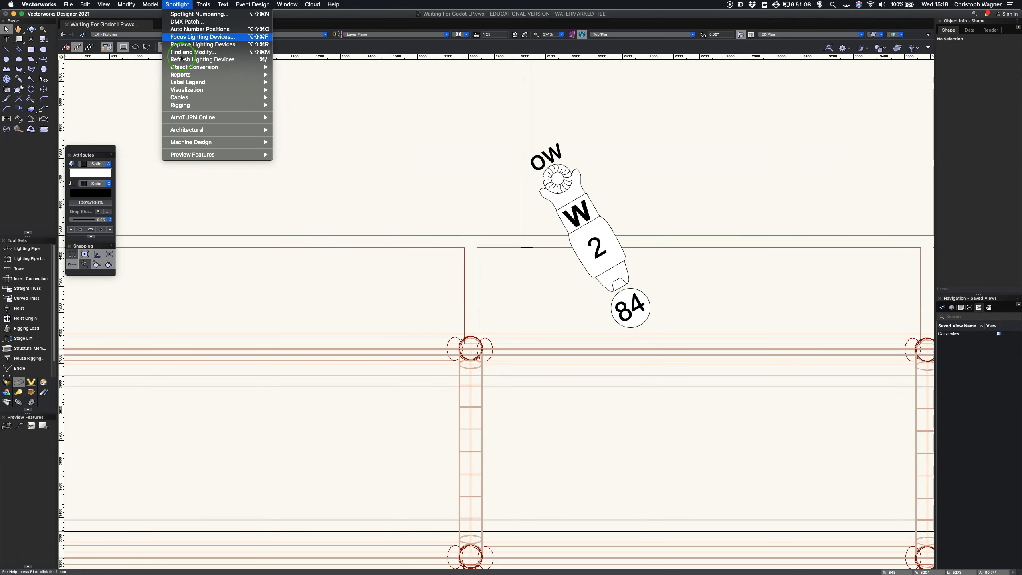
pyautogui.click(183, 76)
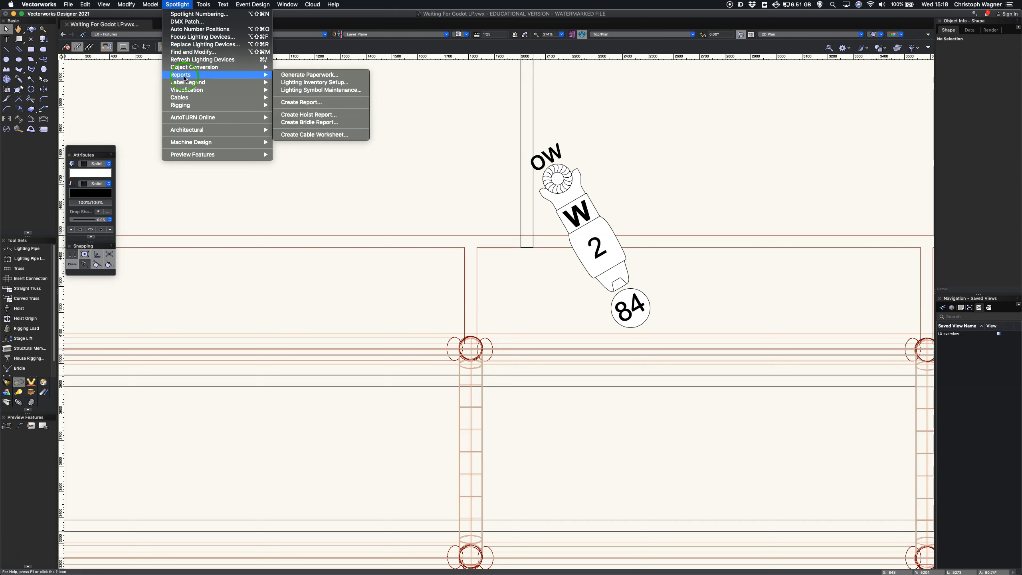
pyautogui.click(300, 84)
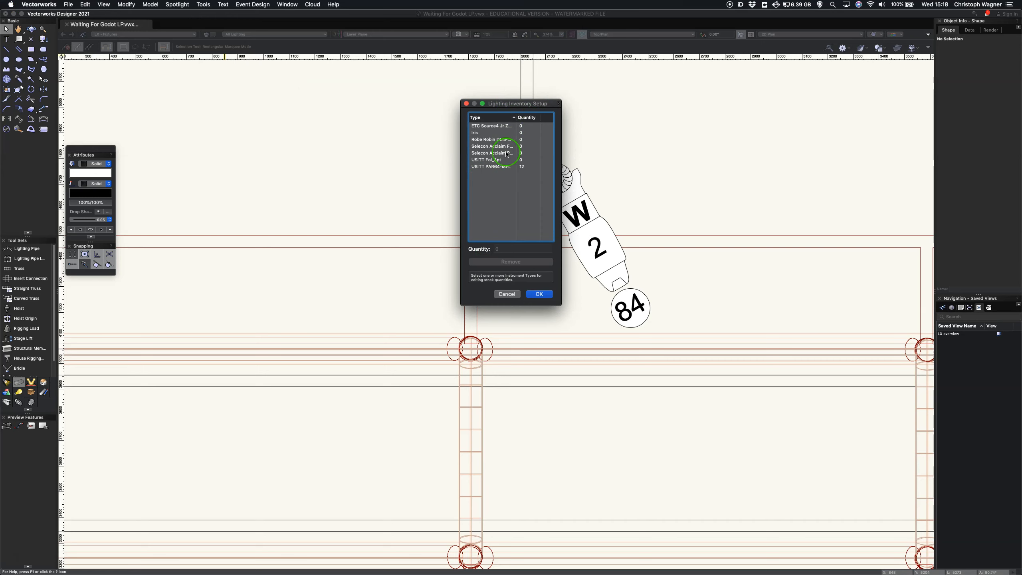
pyautogui.click(514, 296)
pyautogui.click(514, 280)
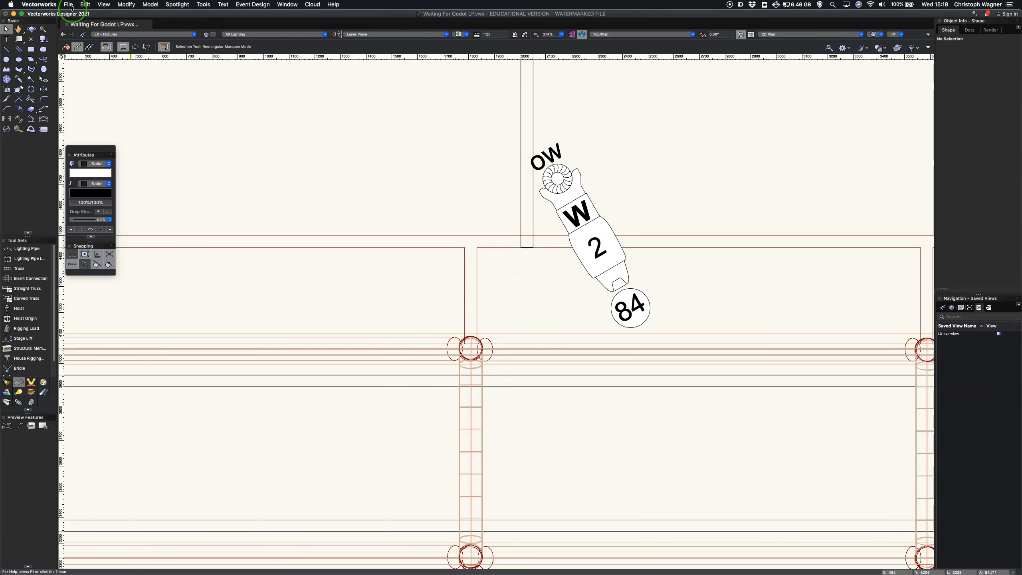
pyautogui.click(69, 4)
pyautogui.moveTo(121, 122)
pyautogui.click(226, 125)
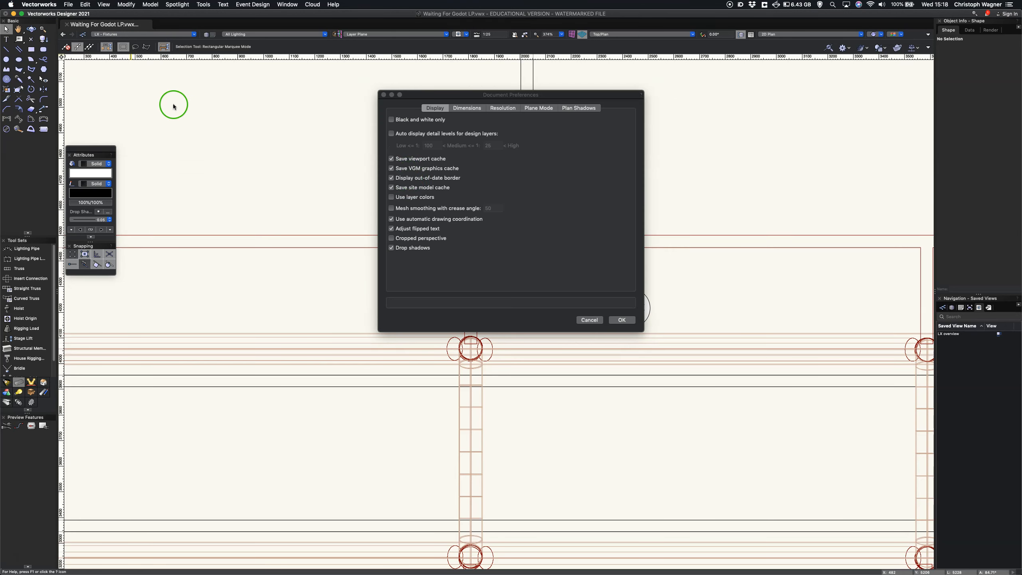
pyautogui.click(589, 319)
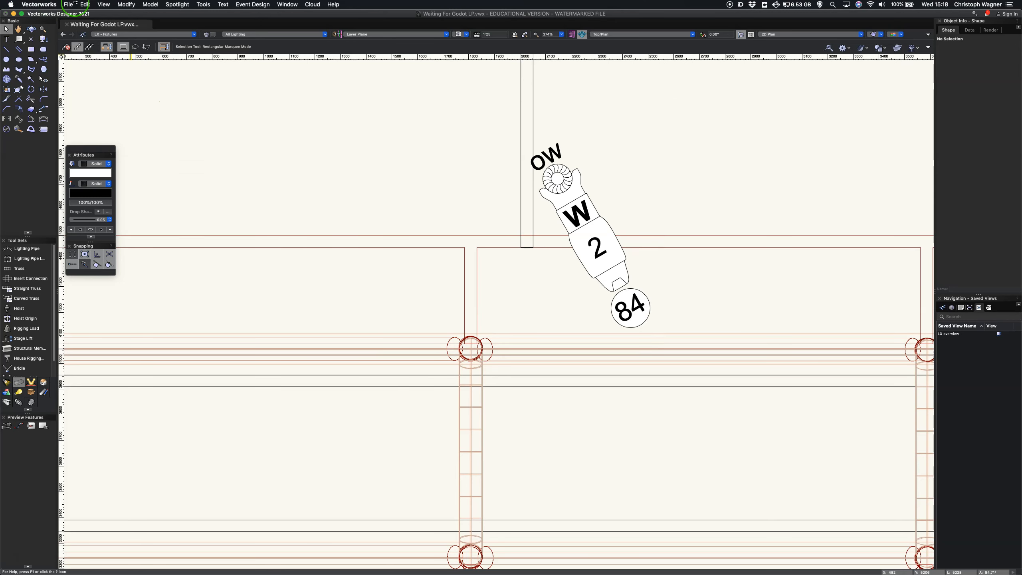
# - Enable performing a complete export on exit in the Lightwright section of the document's Spotlight Preferences
pyautogui.click(68, 5)
pyautogui.moveTo(133, 123)
pyautogui.click(197, 129)
pyautogui.click(407, 109)
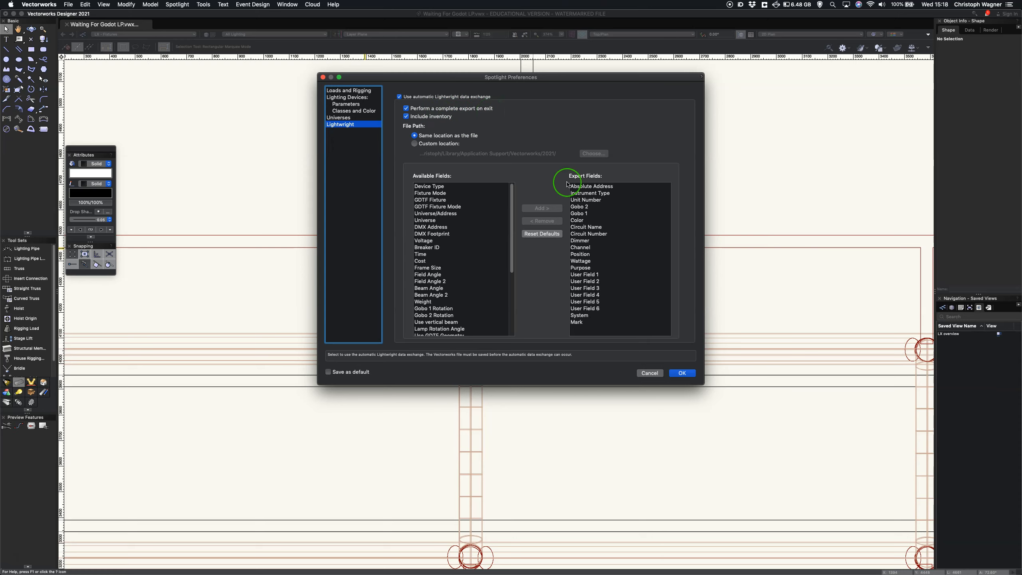
pyautogui.click(681, 372)
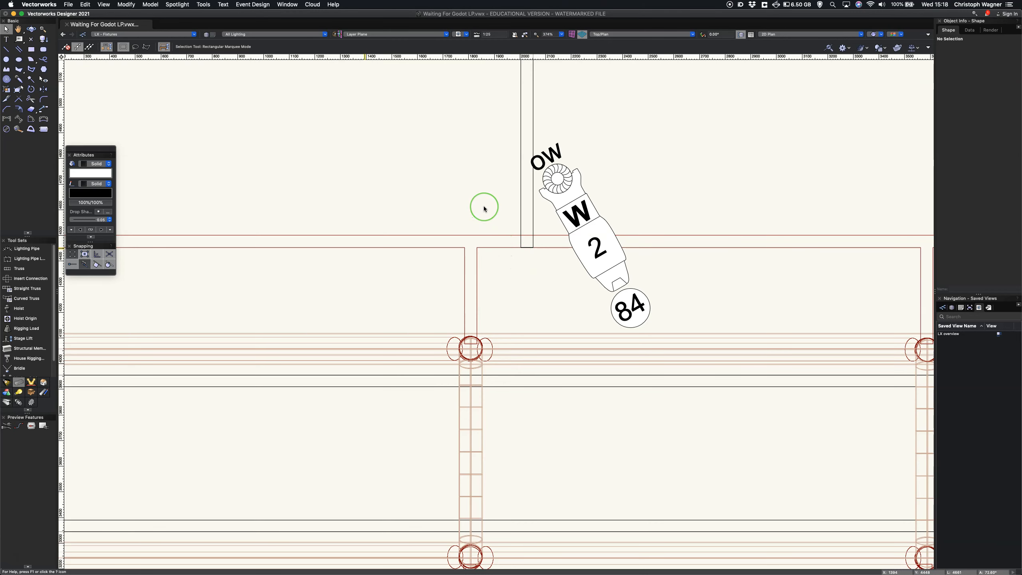
# - Switch to Lightwright, dismiss the reconcile notice, and review the stock quantities in the instrument type list
pyautogui.press('super+Tab')
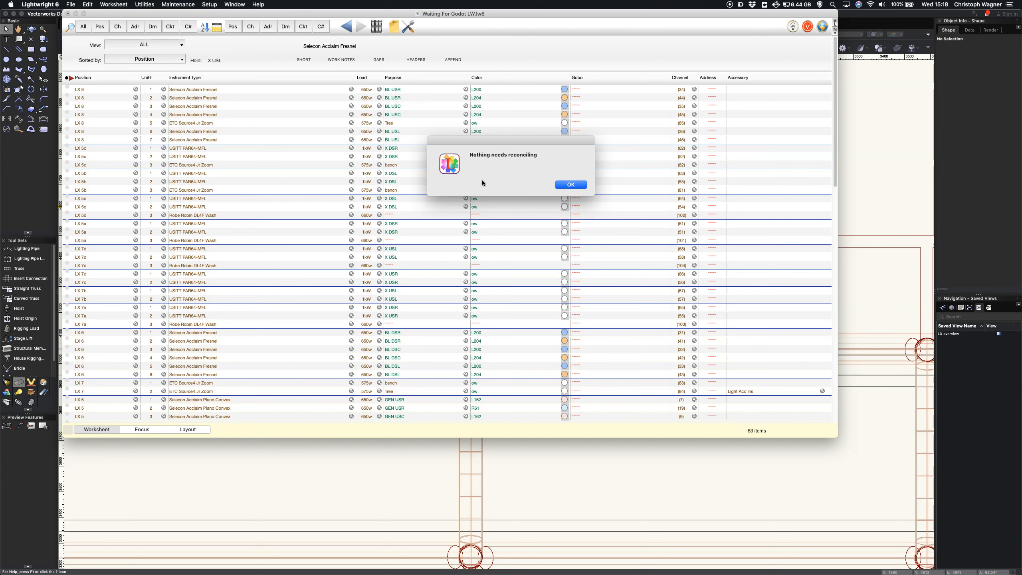
pyautogui.click(570, 185)
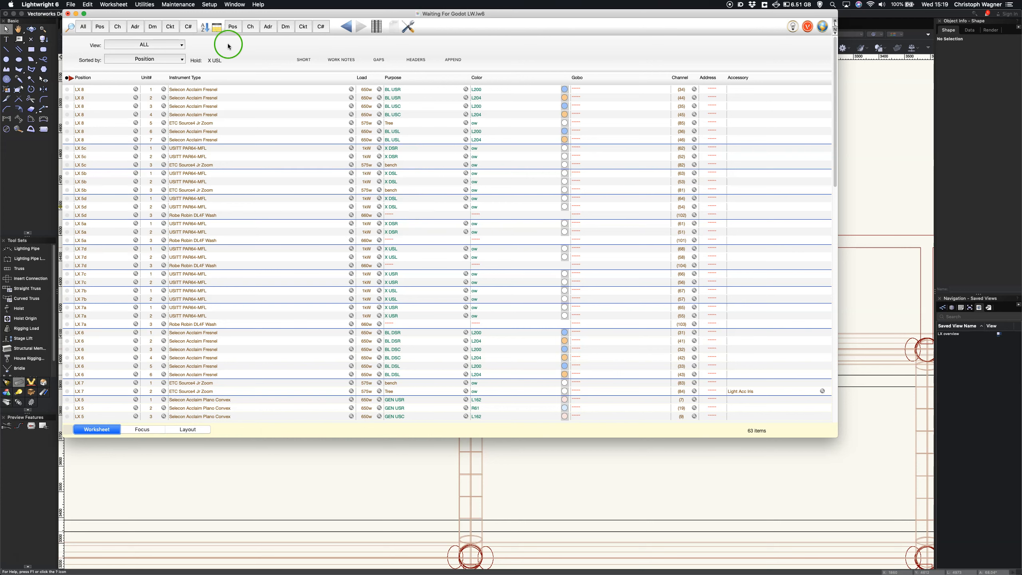
pyautogui.click(178, 5)
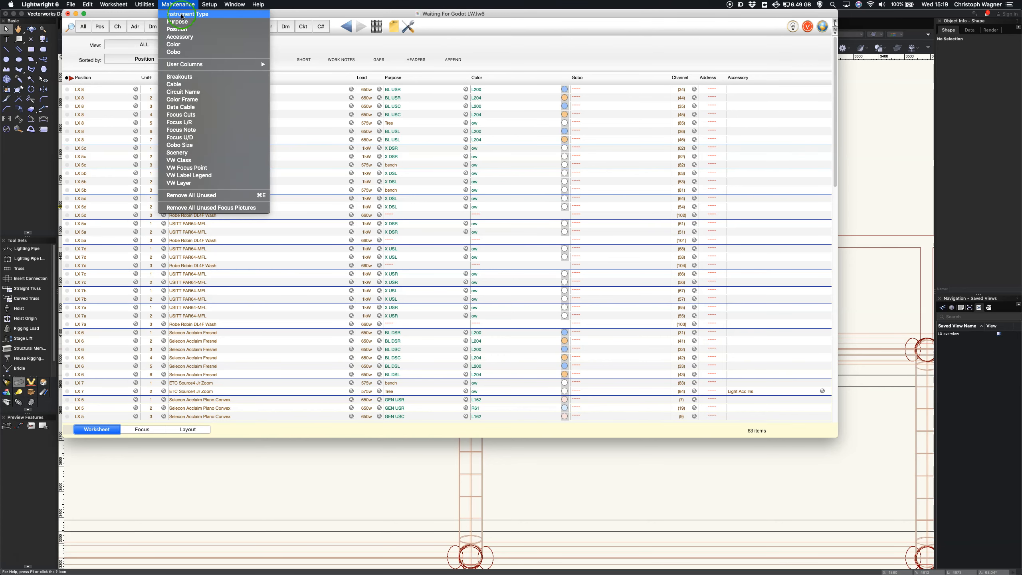
pyautogui.click(183, 15)
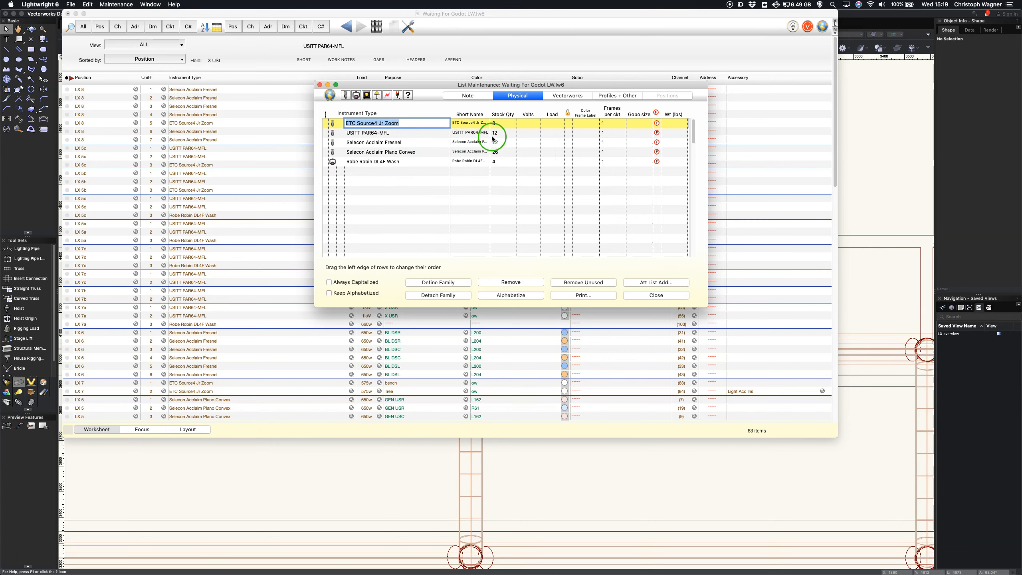
pyautogui.click(656, 296)
pyautogui.click(502, 297)
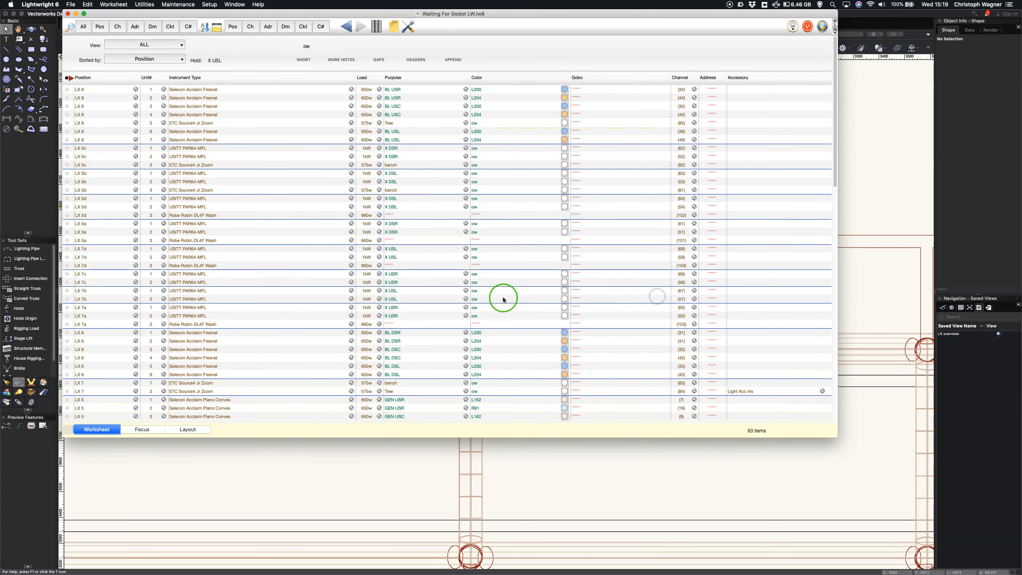
# - Return to Vectorworks and verify the updated instrument quantities in the Lighting Inventory Setup after the complete export
pyautogui.press('super+Tab')
pyautogui.press('super+shift+Tab')
pyautogui.press('super+shift+Tab')
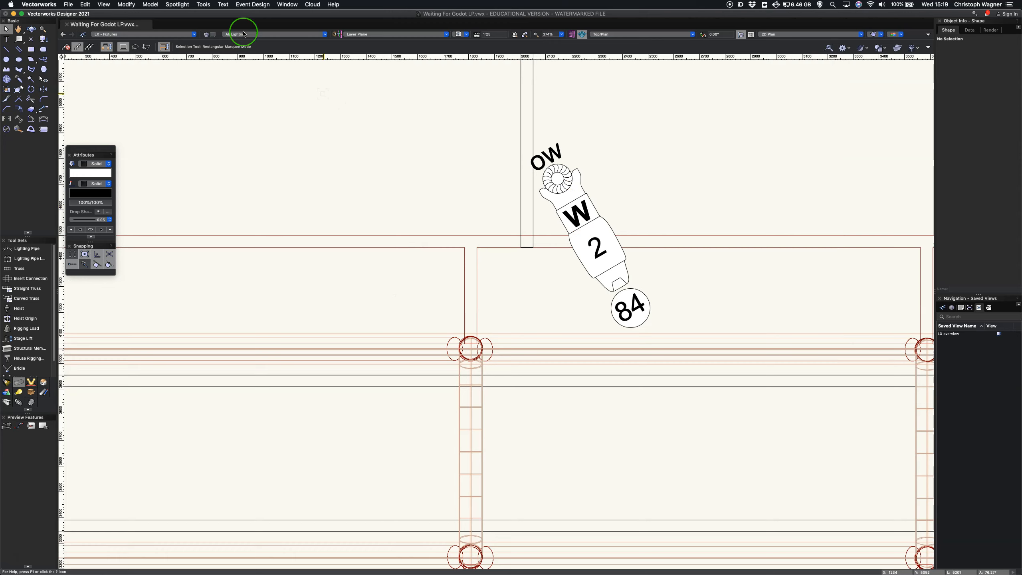
pyautogui.click(178, 5)
pyautogui.moveTo(197, 74)
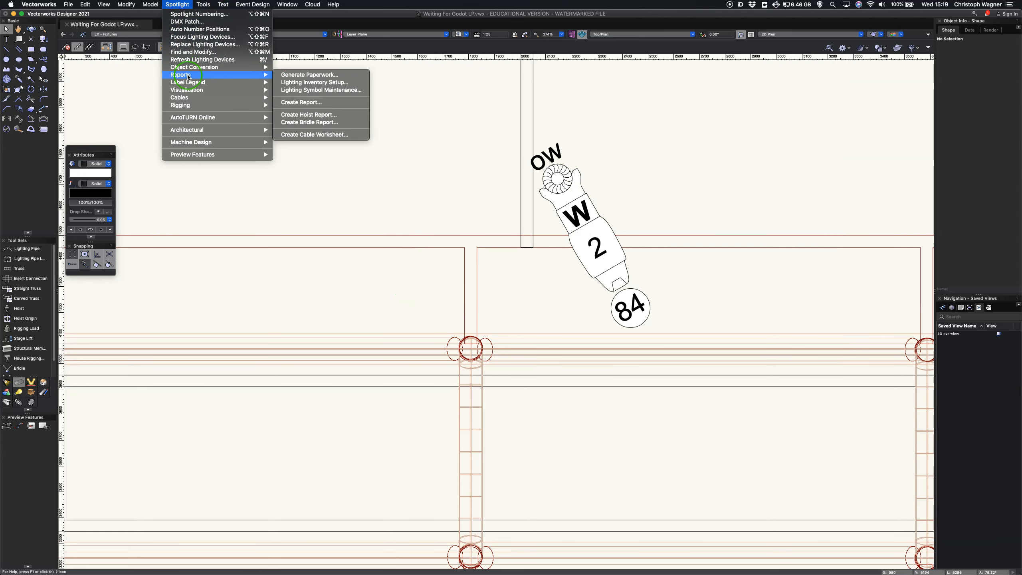
pyautogui.click(294, 84)
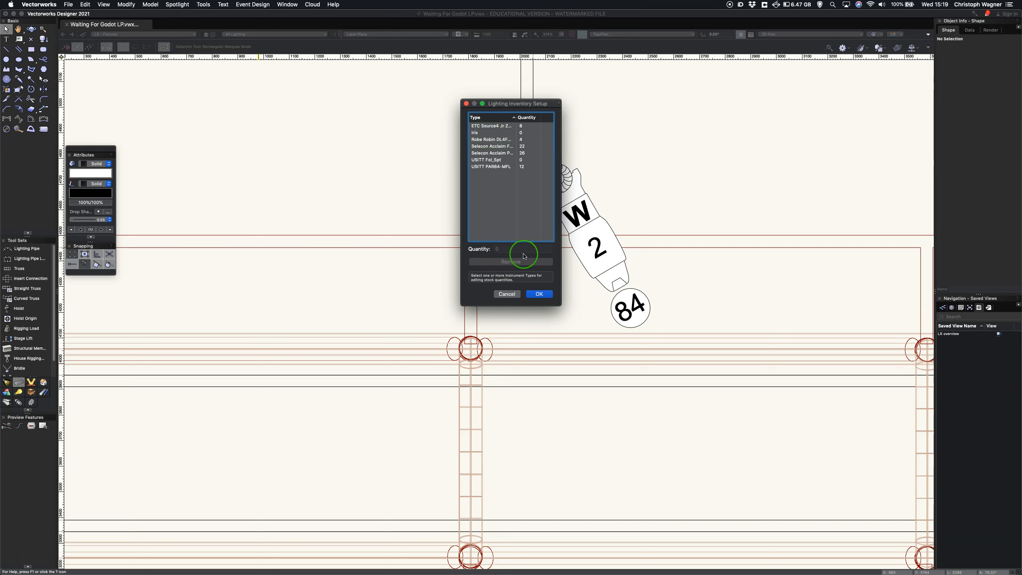
pyautogui.click(533, 295)
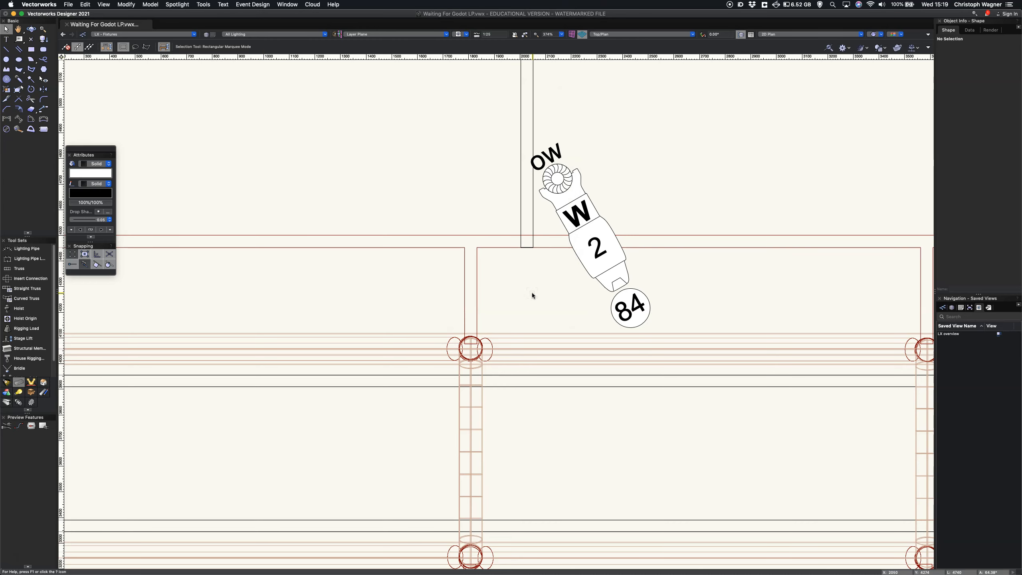
# - Switch to Lightwright and set the stock quantity of the Light Acc Iris accessory to 12 in its maintenance list
pyautogui.press('super+Tab')
pyautogui.press('super+shift+Tab')
pyautogui.press('super+shift+Tab')
pyautogui.click(389, 232)
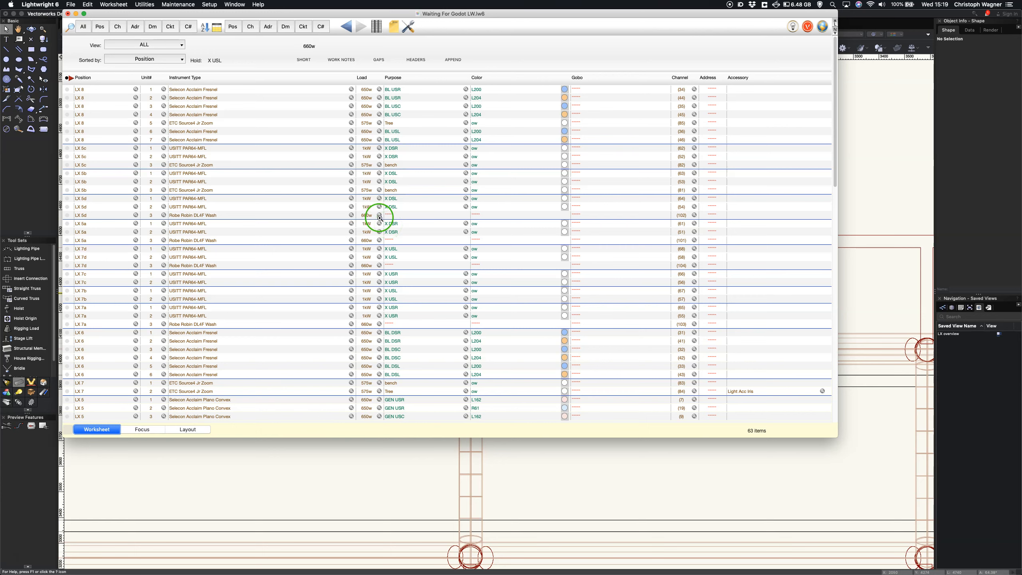
pyautogui.click(182, 5)
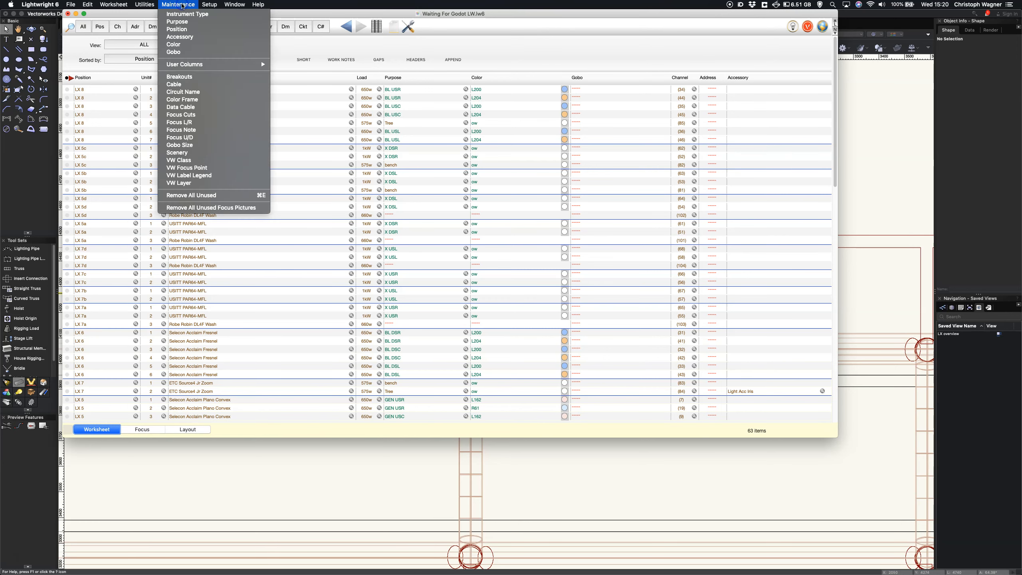
pyautogui.click(180, 37)
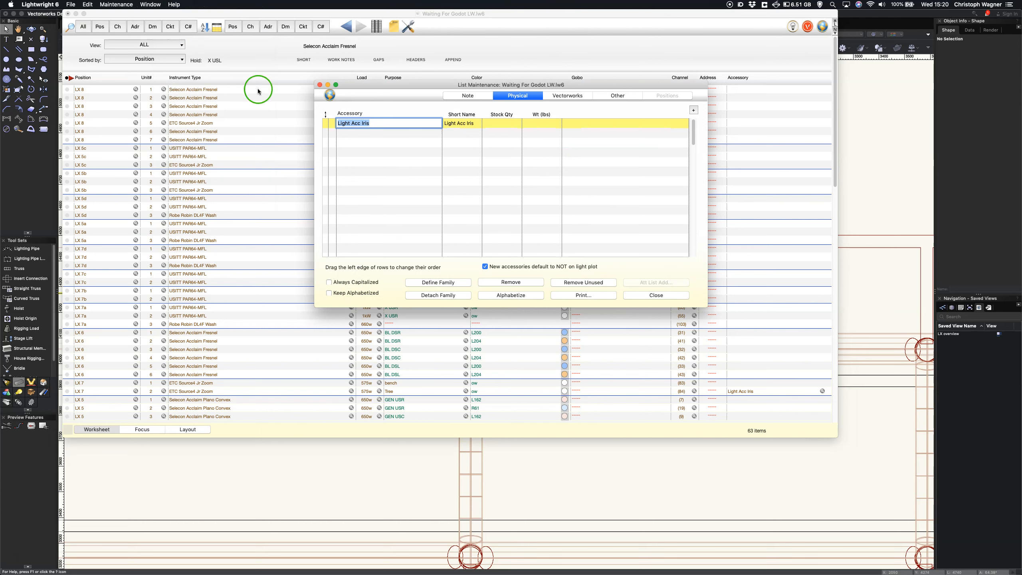
pyautogui.click(509, 126)
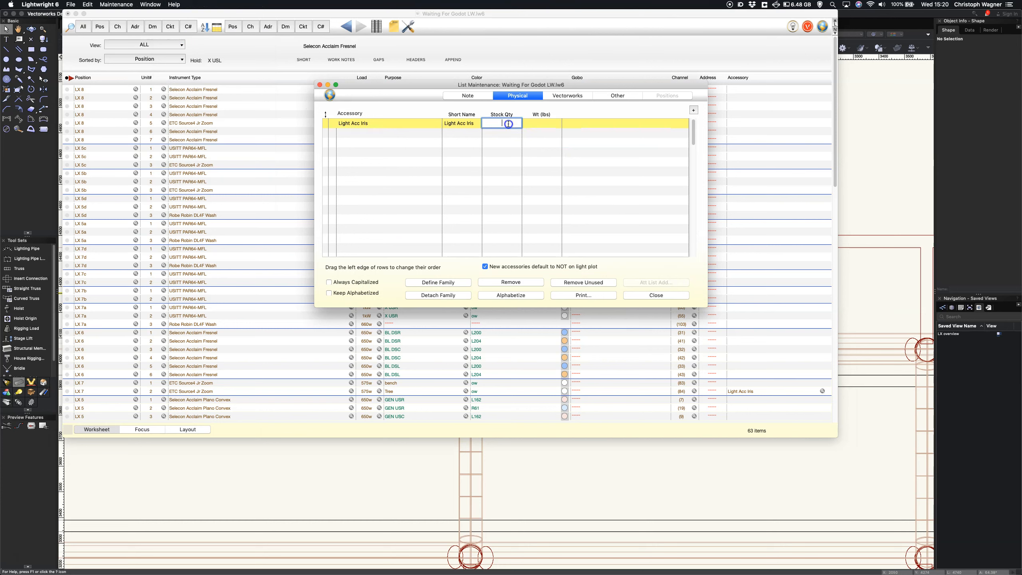
pyautogui.write('12')
pyautogui.press('Return')
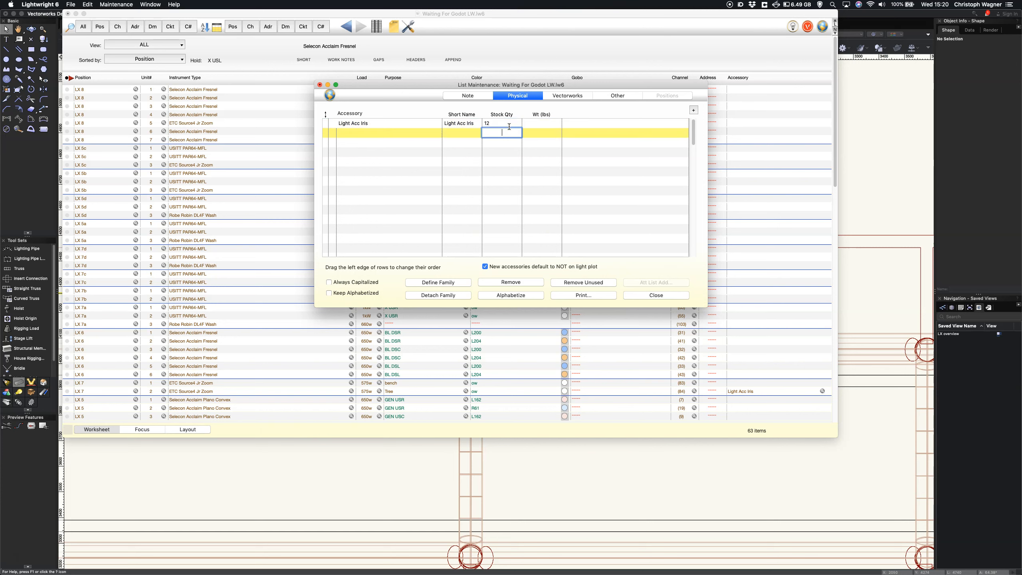
pyautogui.click(538, 123)
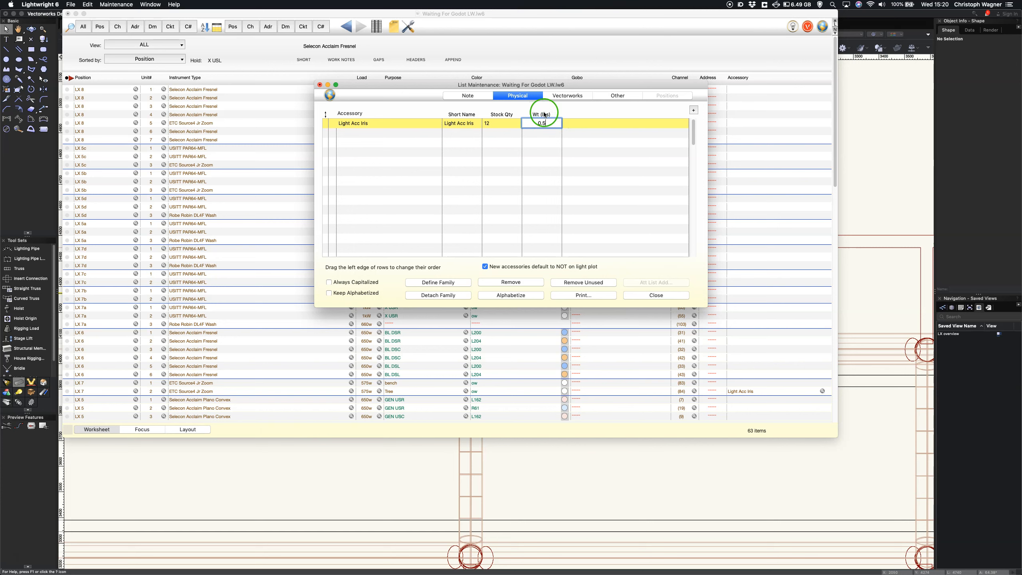
pyautogui.click(545, 123)
pyautogui.press('BackSpace')
# - Close the accessory maintenance list and enable metric measurements in Lightwright's general preferences
pyautogui.click(654, 296)
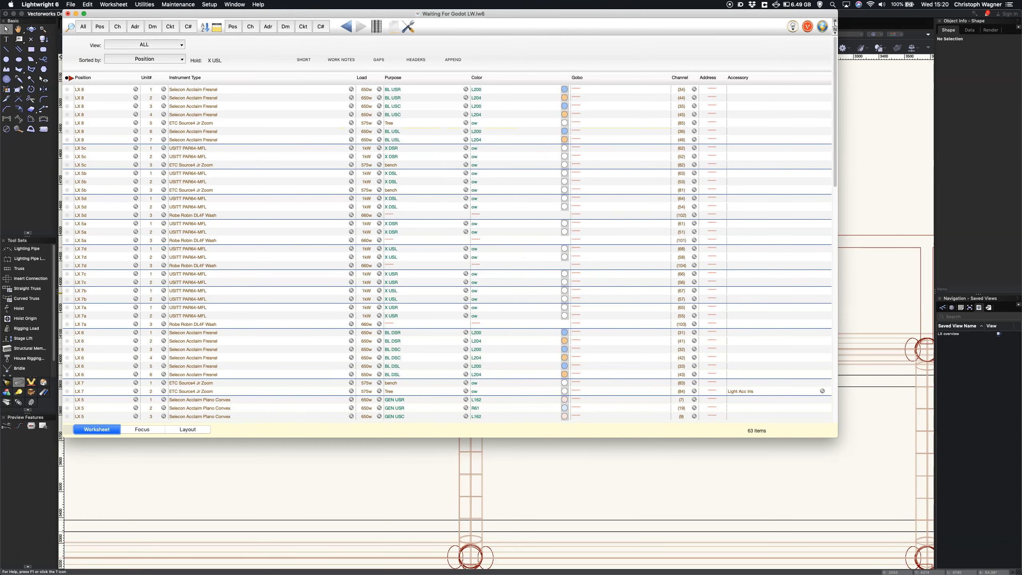
pyautogui.click(71, 5)
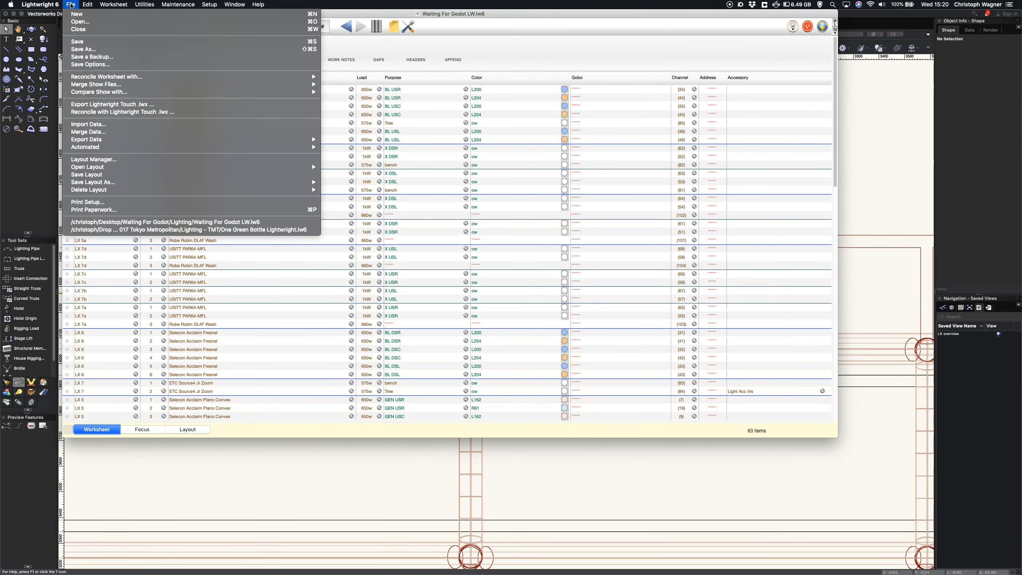
pyautogui.click(47, 4)
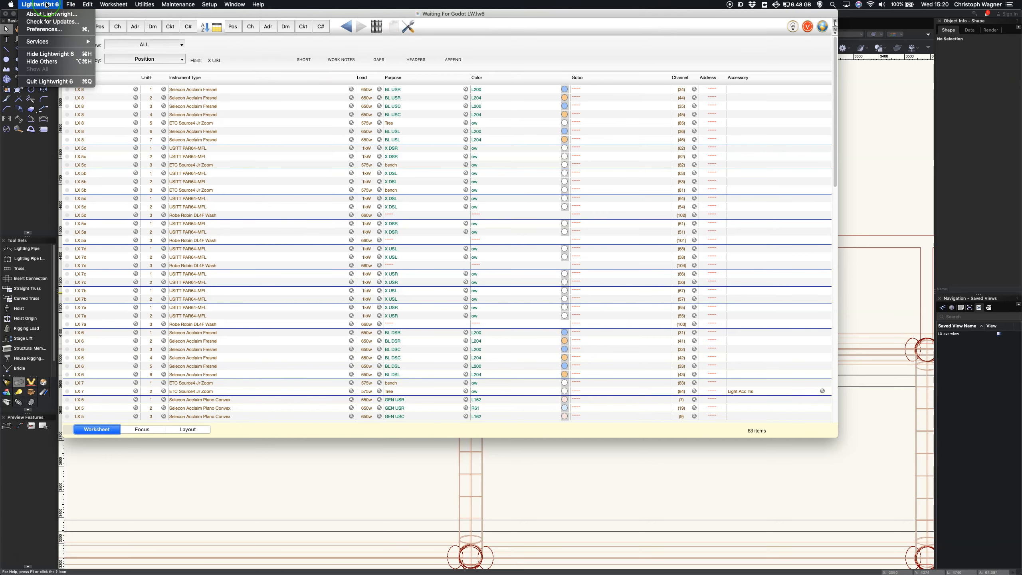
pyautogui.click(45, 29)
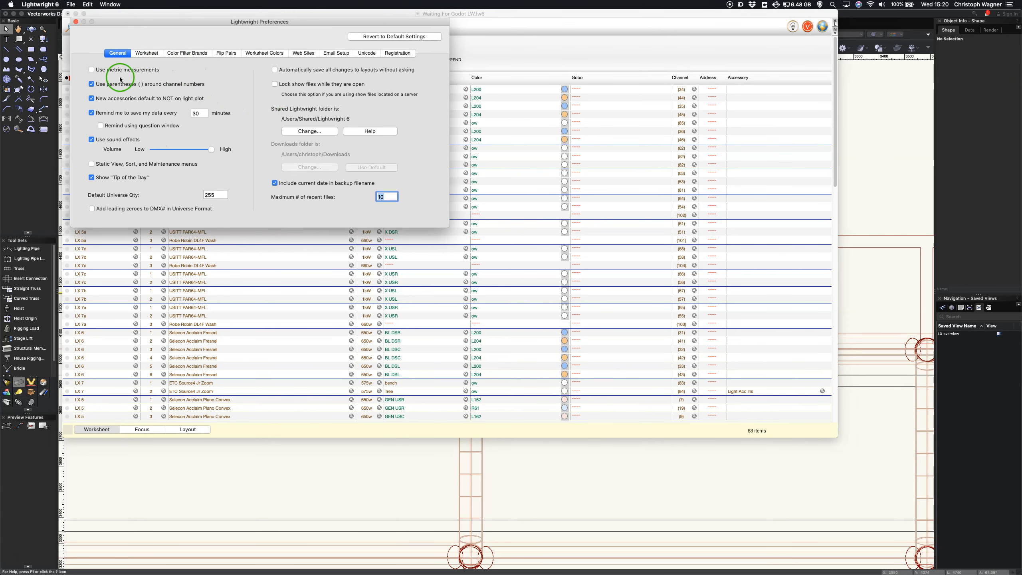
pyautogui.click(92, 71)
pyautogui.click(76, 21)
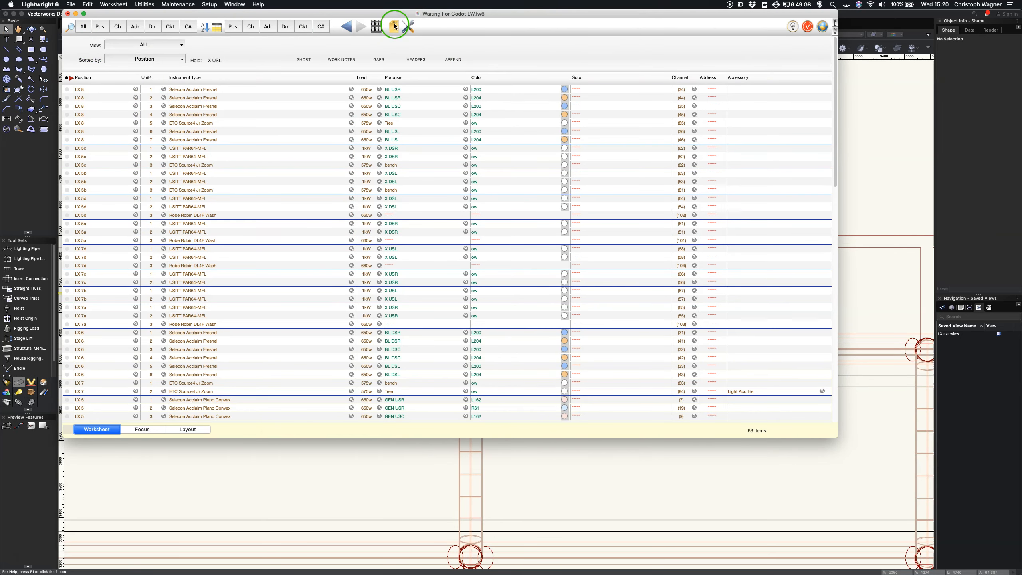
# - Set the weight of the Light Acc Iris accessory to 0.5 kg in its maintenance list and close the list
pyautogui.click(178, 4)
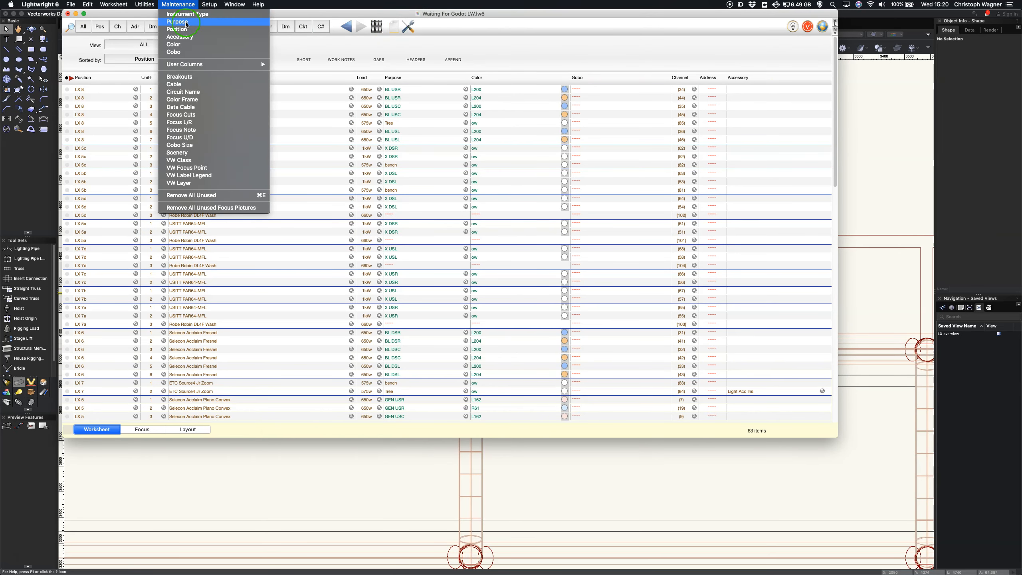
pyautogui.click(181, 37)
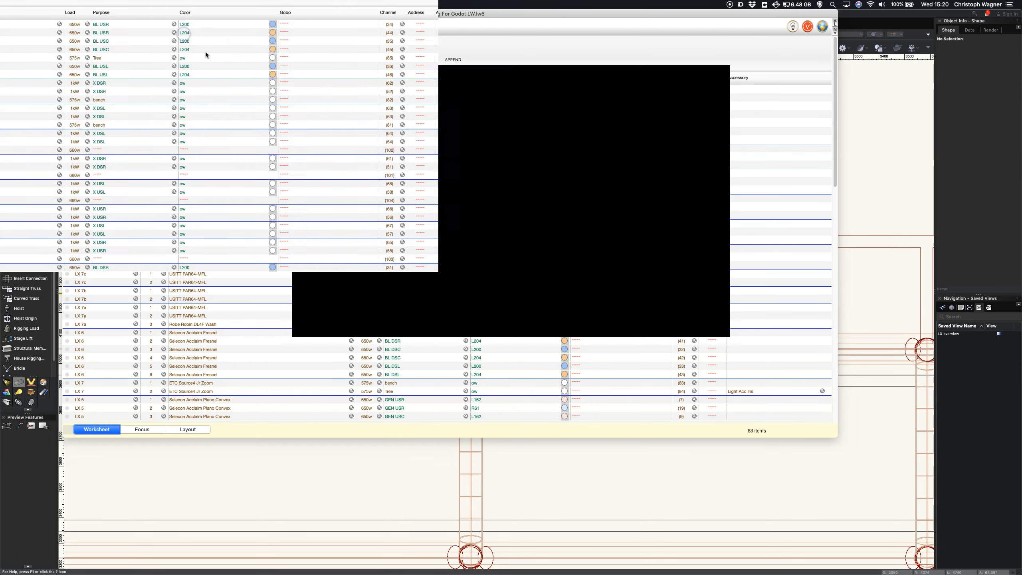
pyautogui.click(541, 124)
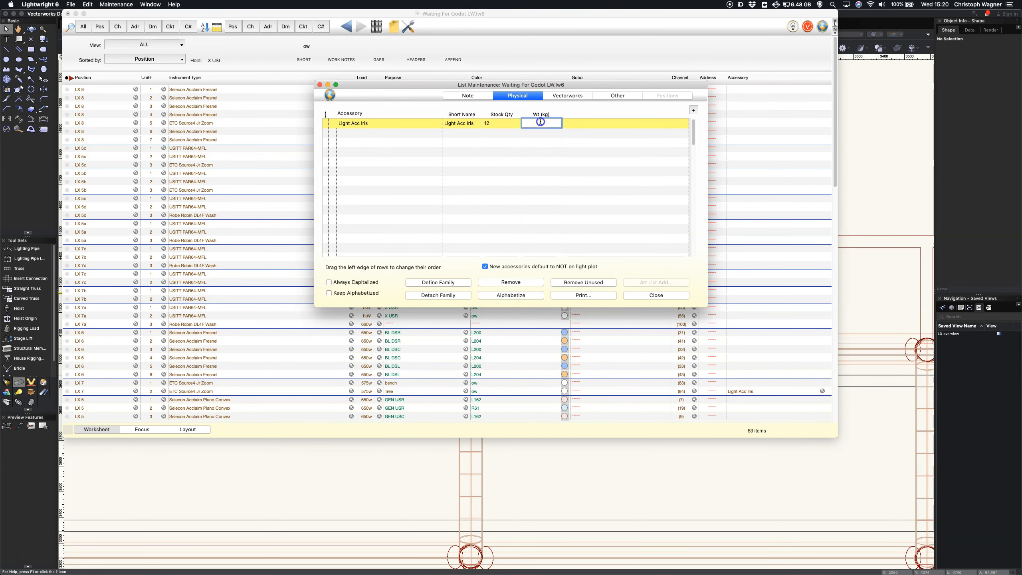
pyautogui.write('0.5')
pyautogui.press('Return')
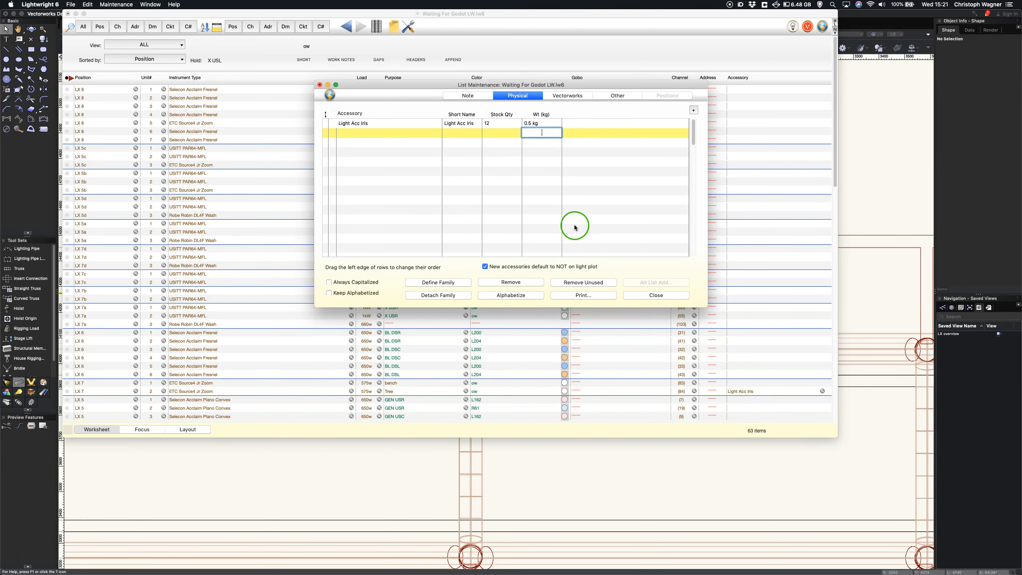
pyautogui.click(656, 296)
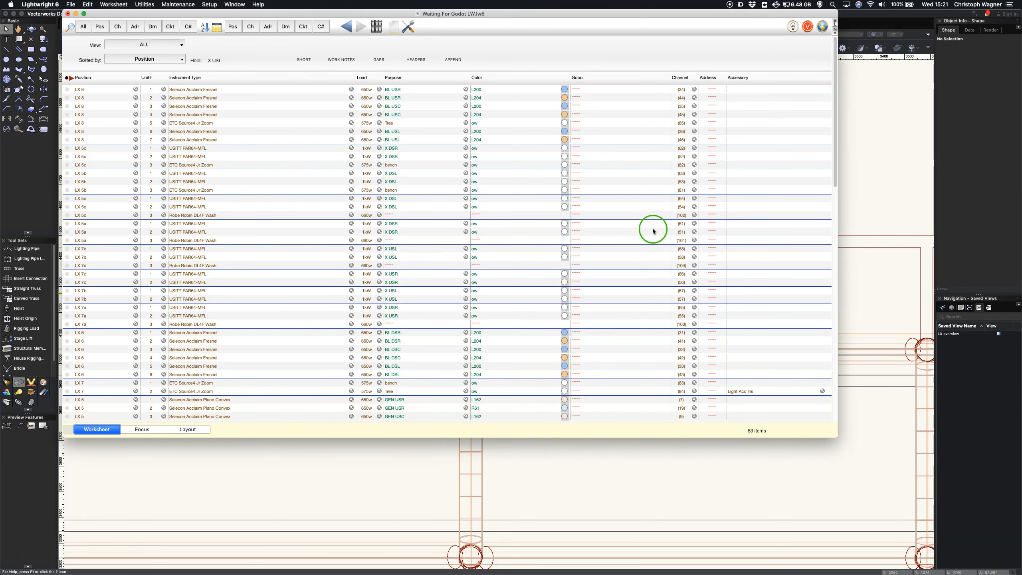